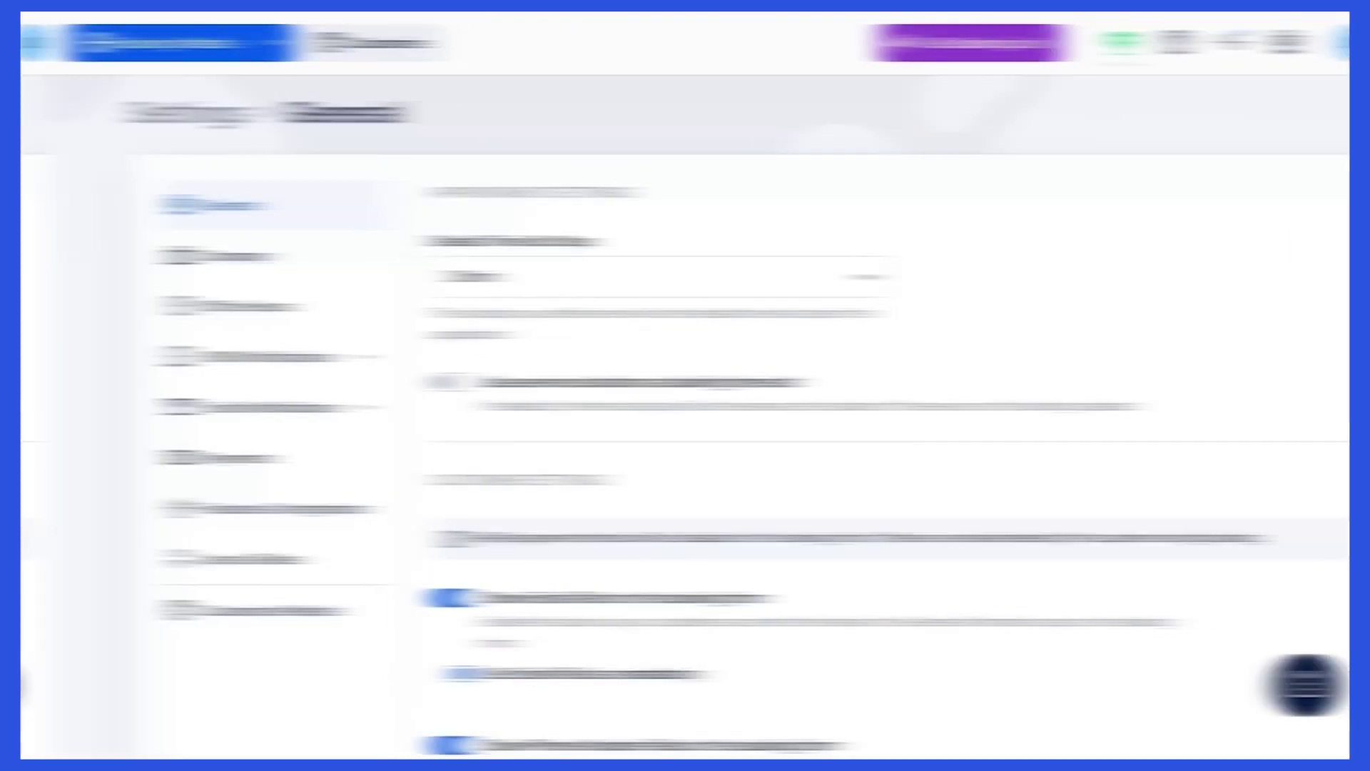
Step: Activate and confirm the Recurring Appointments feature in Features & Integrations settings
click(318, 528)
scroll(621, 596, down, 20)
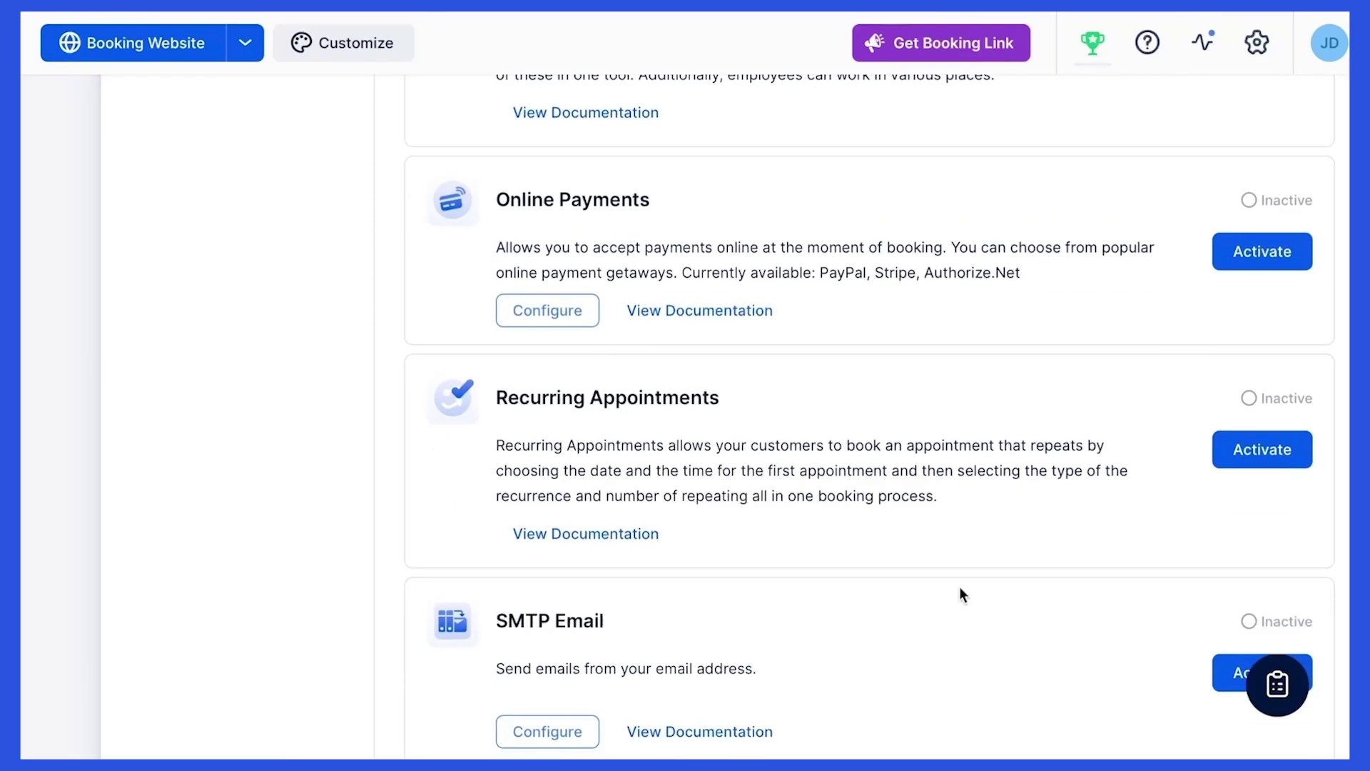
click(1256, 448)
click(945, 350)
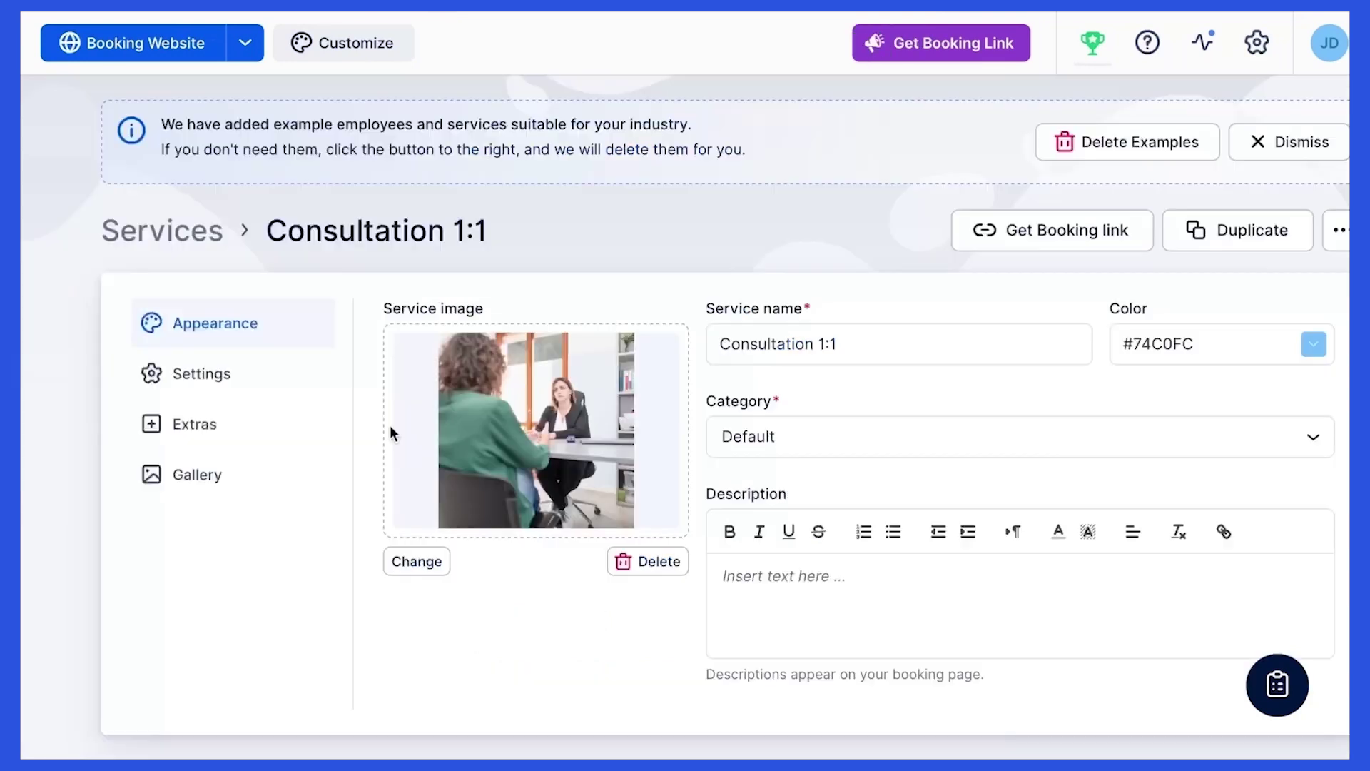
Step: Enable recurring appointments for Consultation 1:1 with maximum 5 and payment for all appointments
click(294, 391)
scroll(536, 478, down, 6)
scroll(536, 477, down, 6)
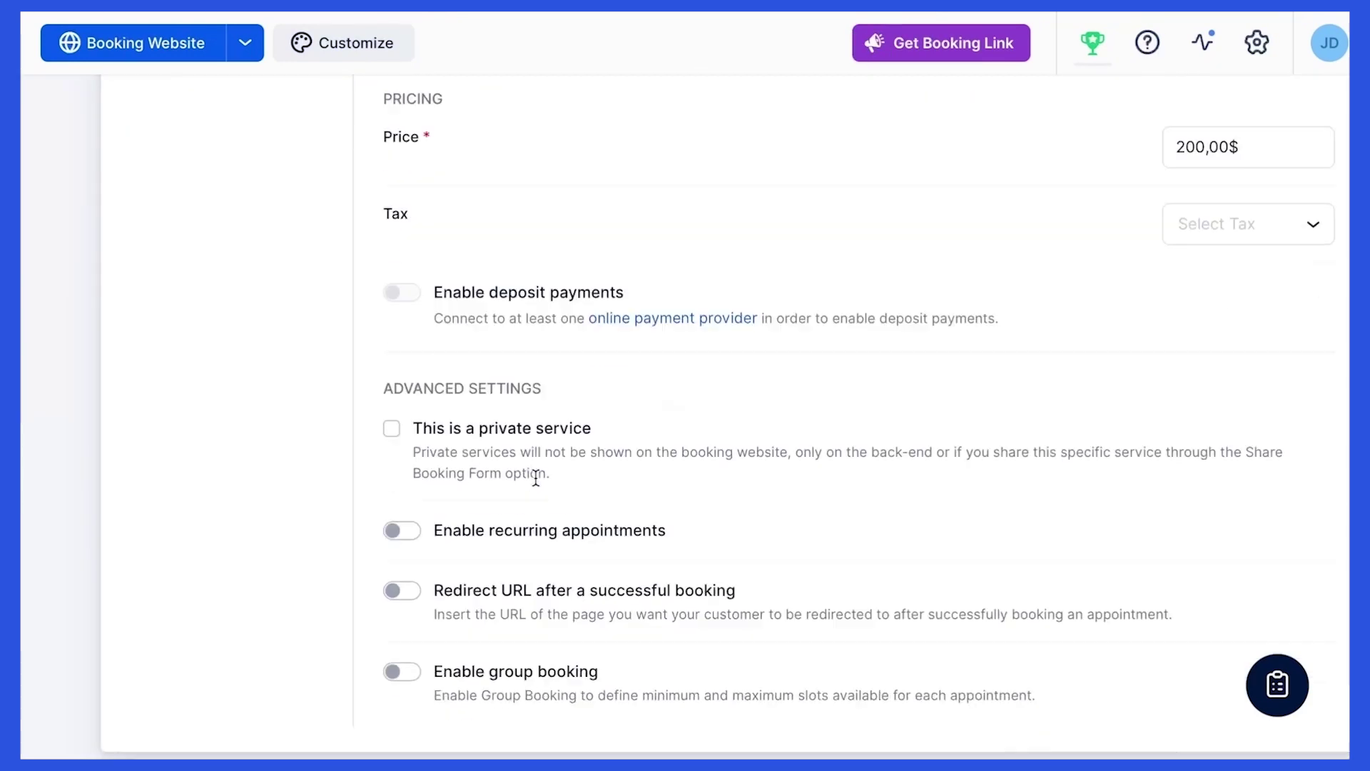
click(400, 497)
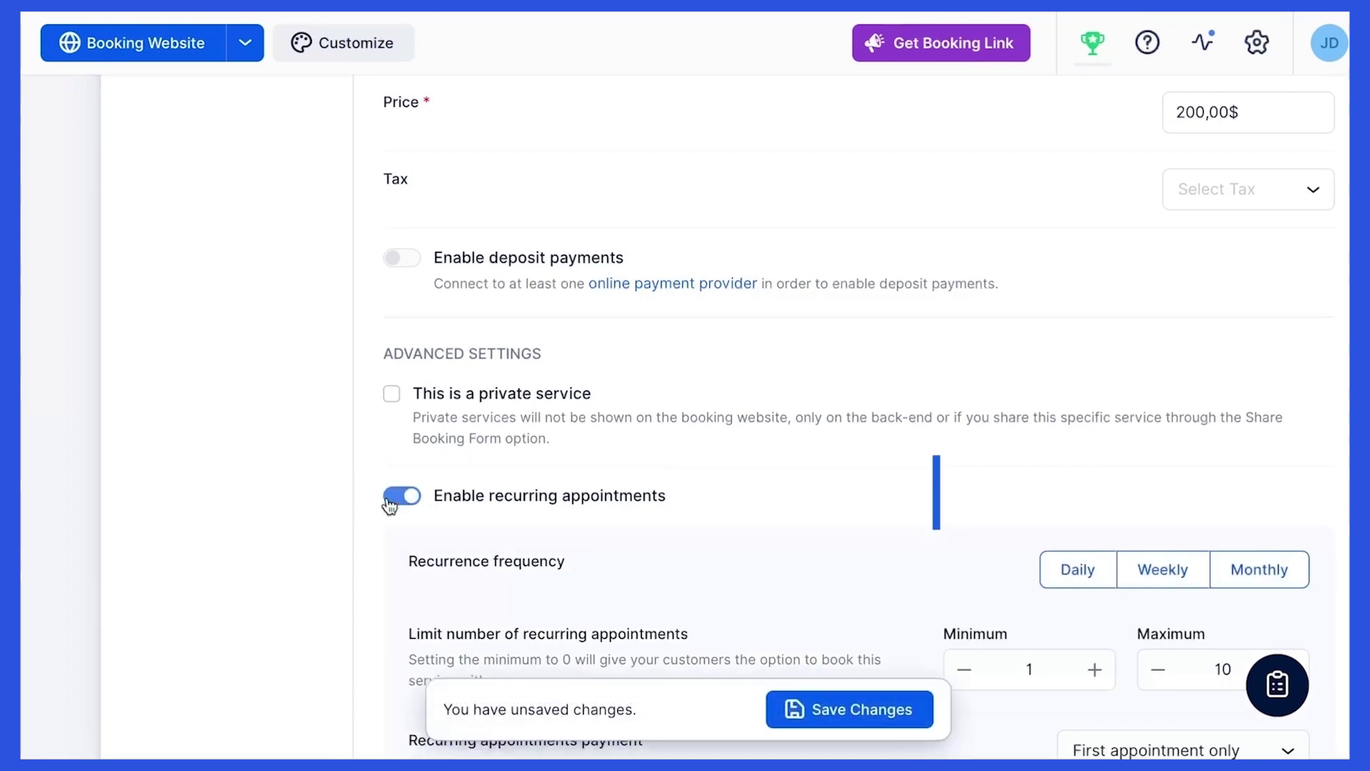
scroll(354, 554, down, 4)
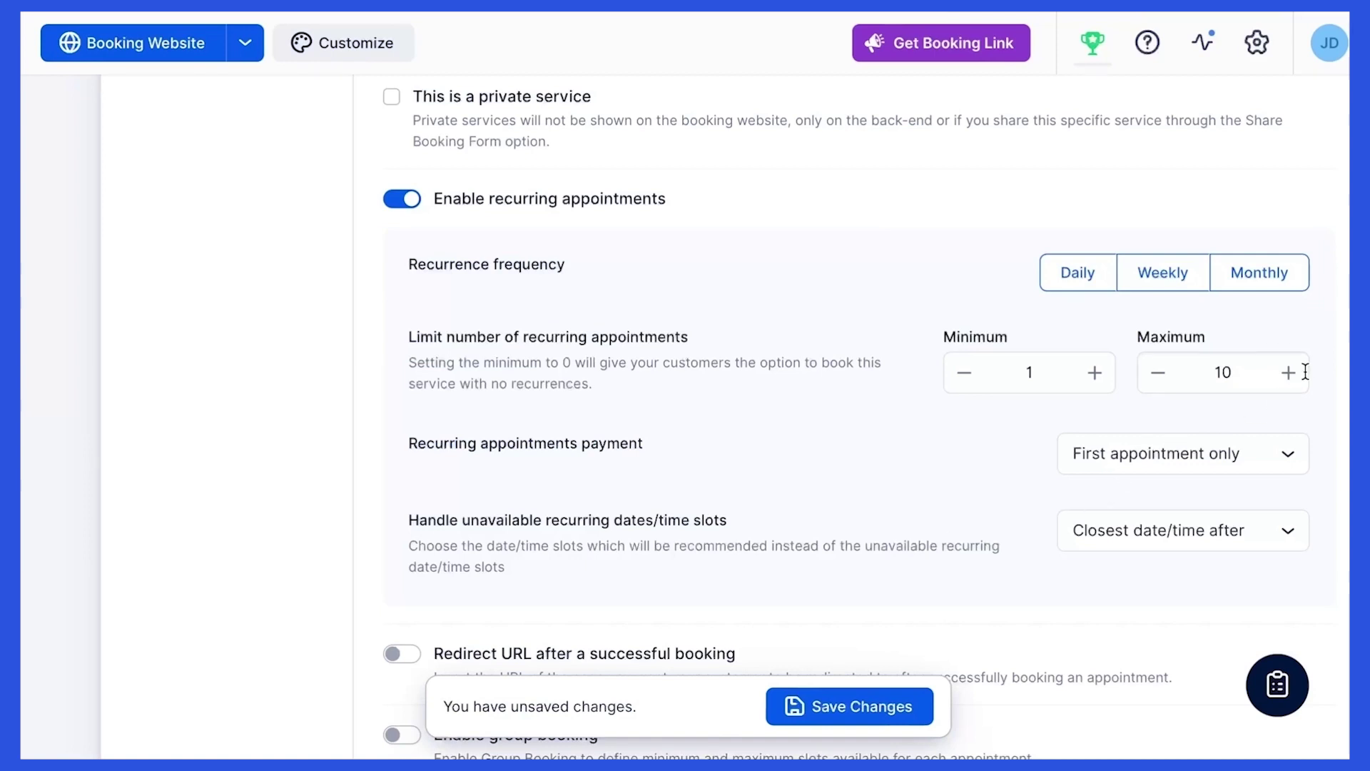
click(1158, 374)
click(1157, 378)
click(1158, 378)
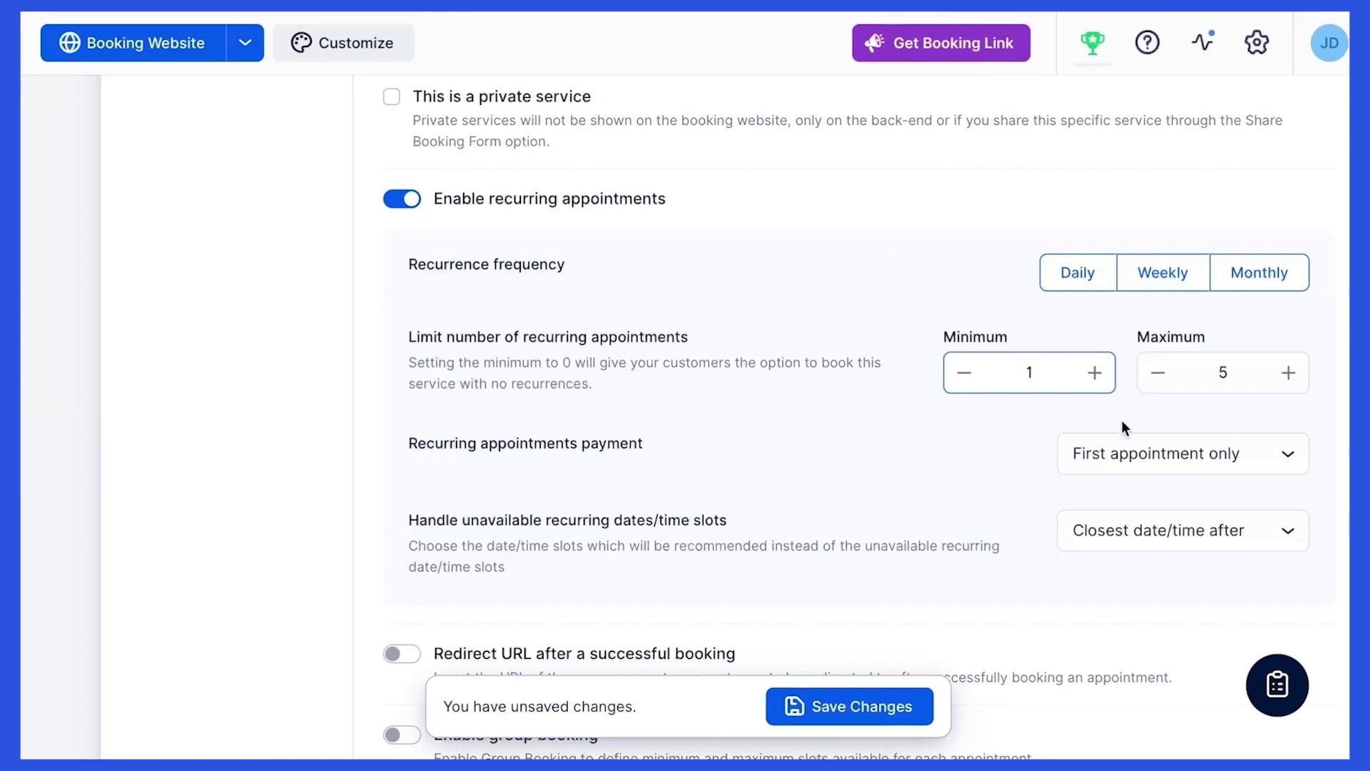
click(1307, 464)
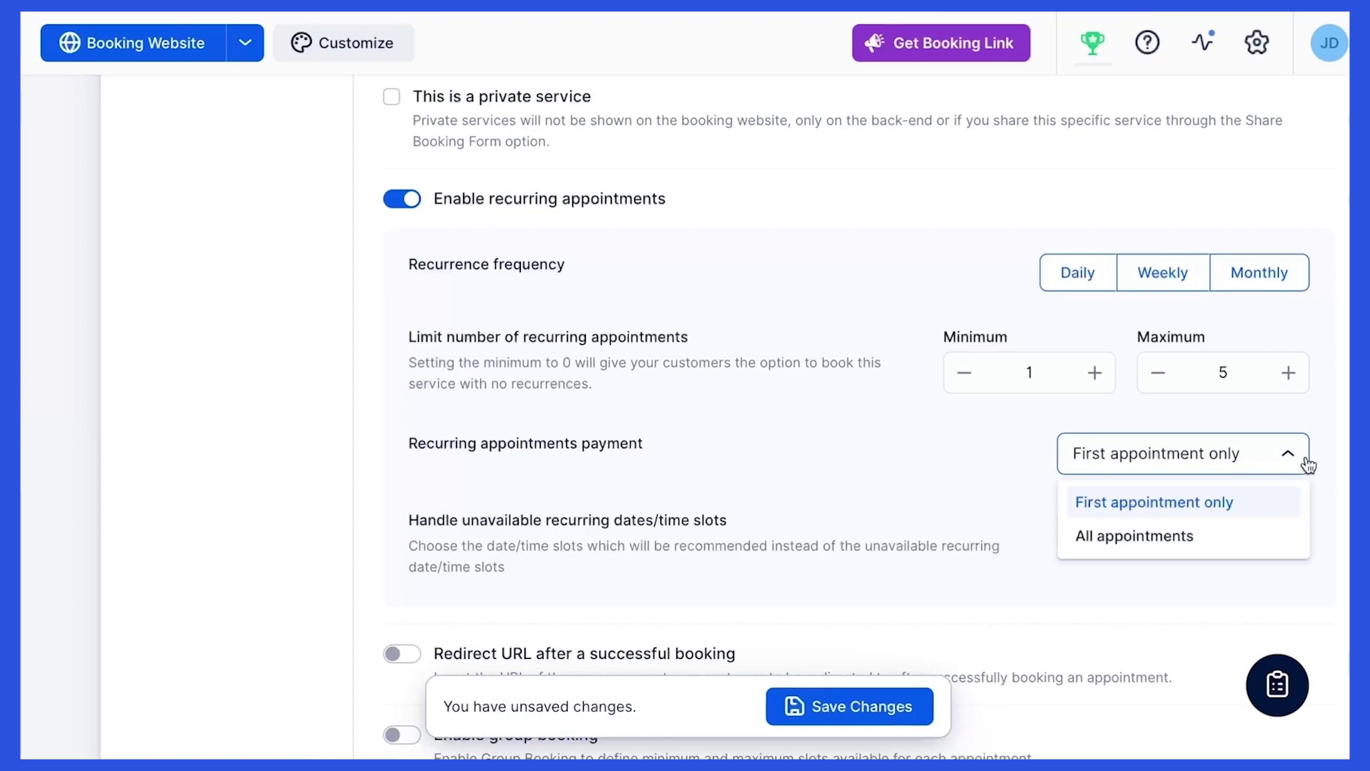
click(1275, 542)
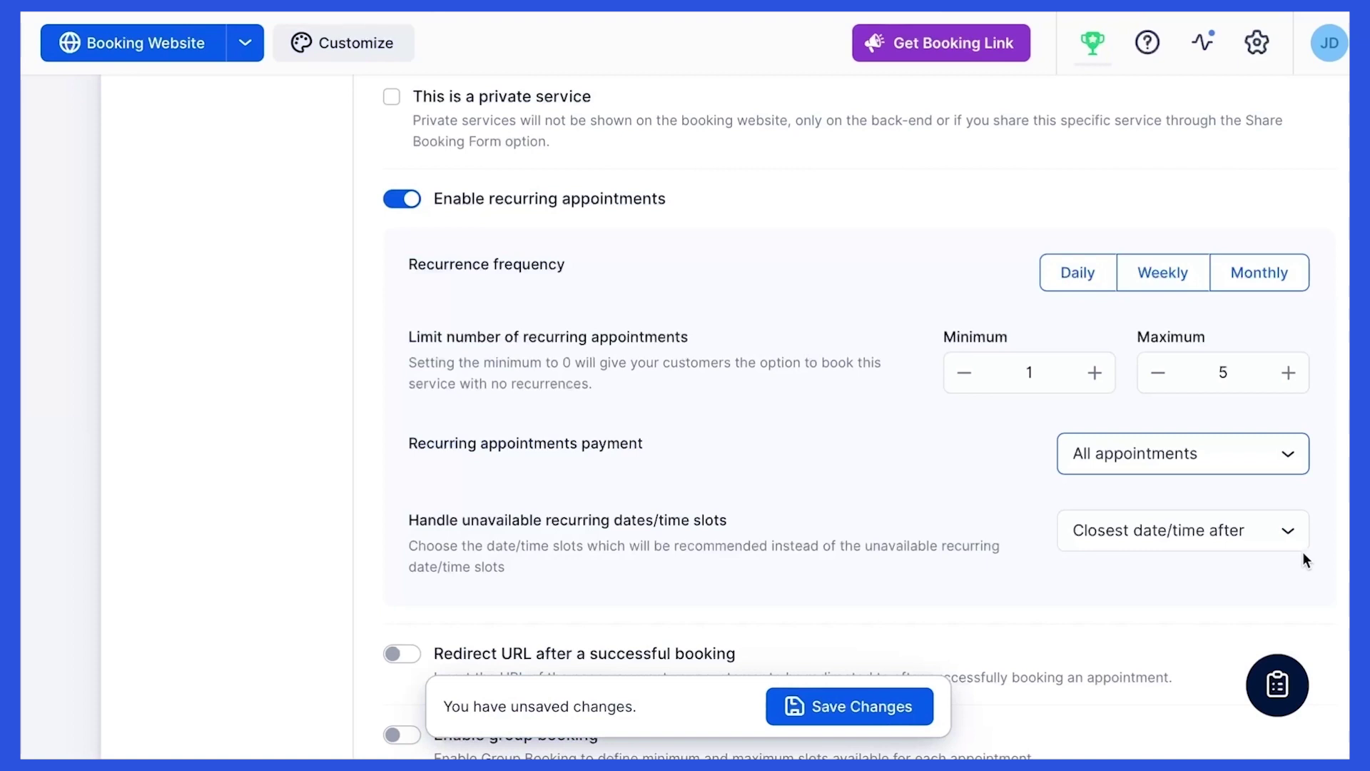
click(1300, 537)
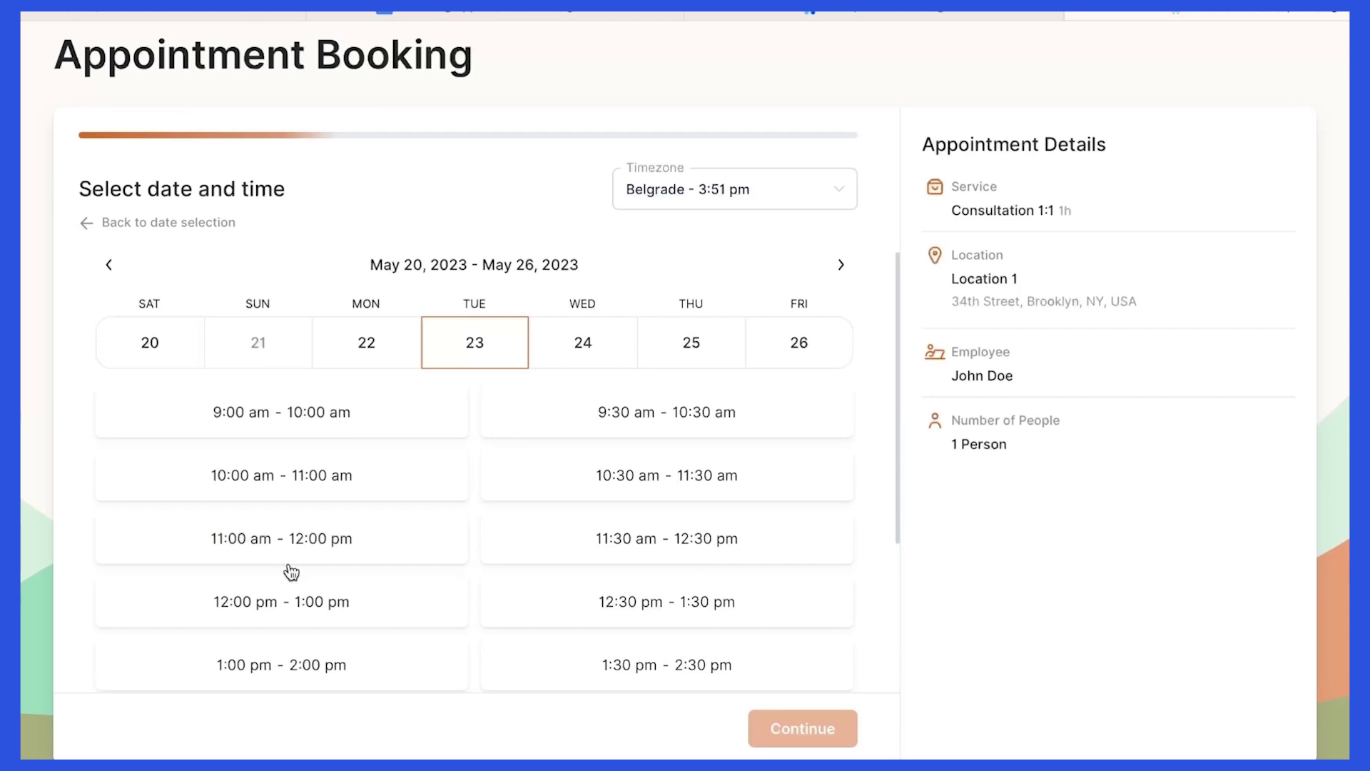
Step: Pick the 10:00–11:00 am slot on May 23 and set it to repeat every 3 days
click(340, 492)
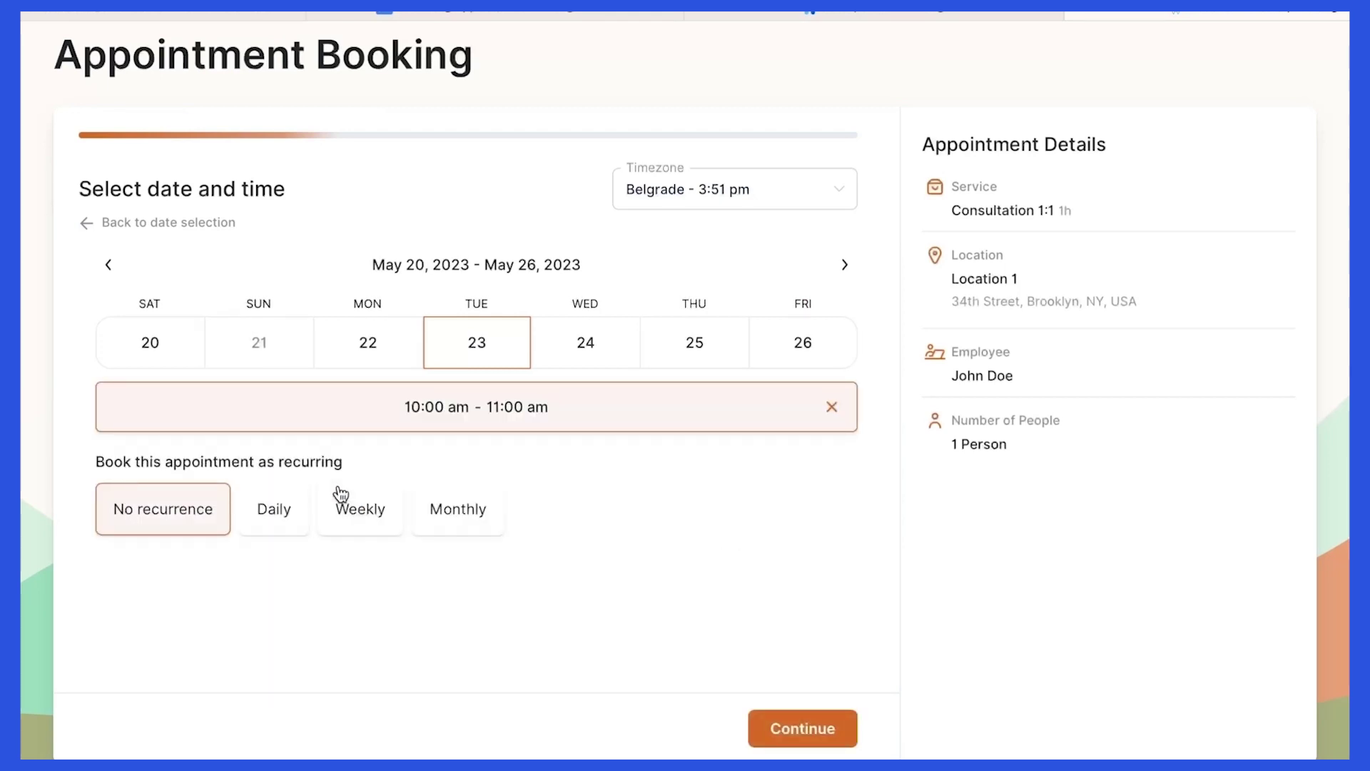
scroll(576, 498, down, 1)
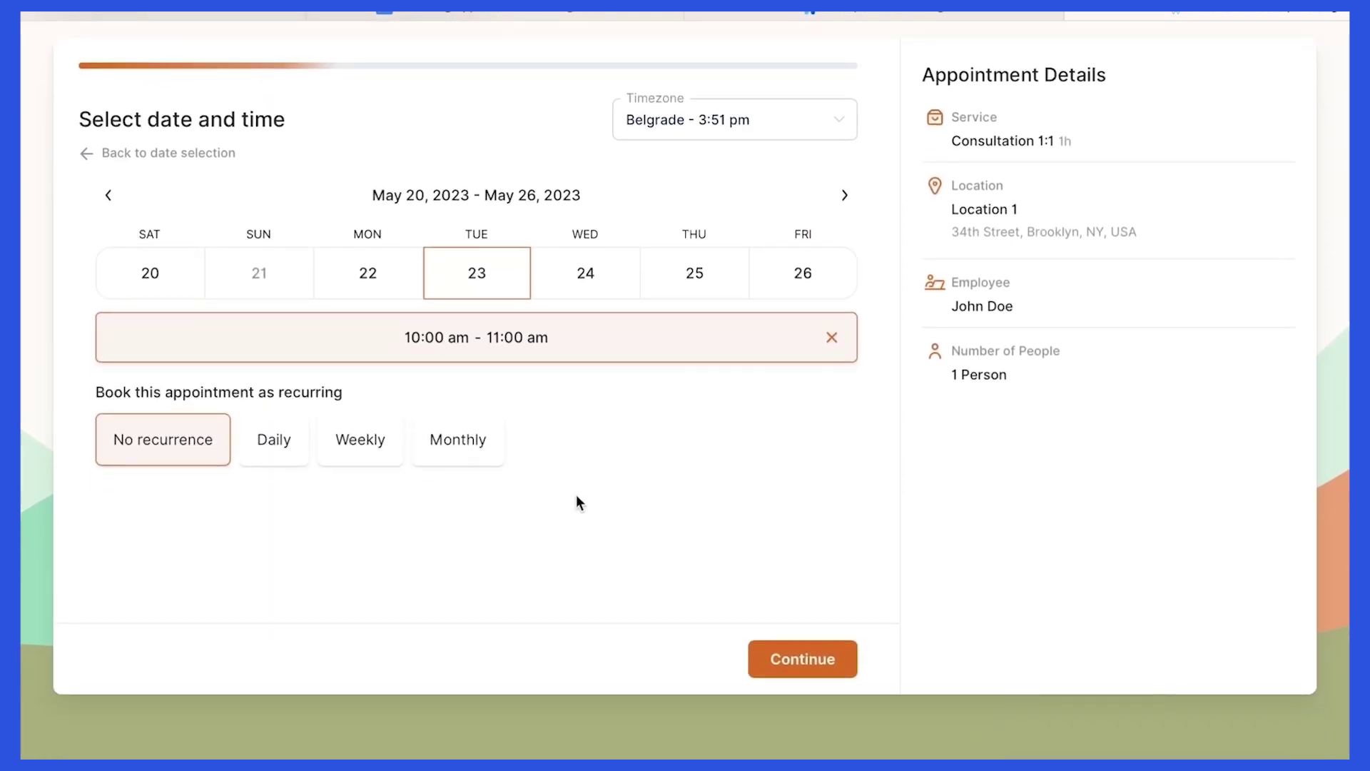
click(286, 465)
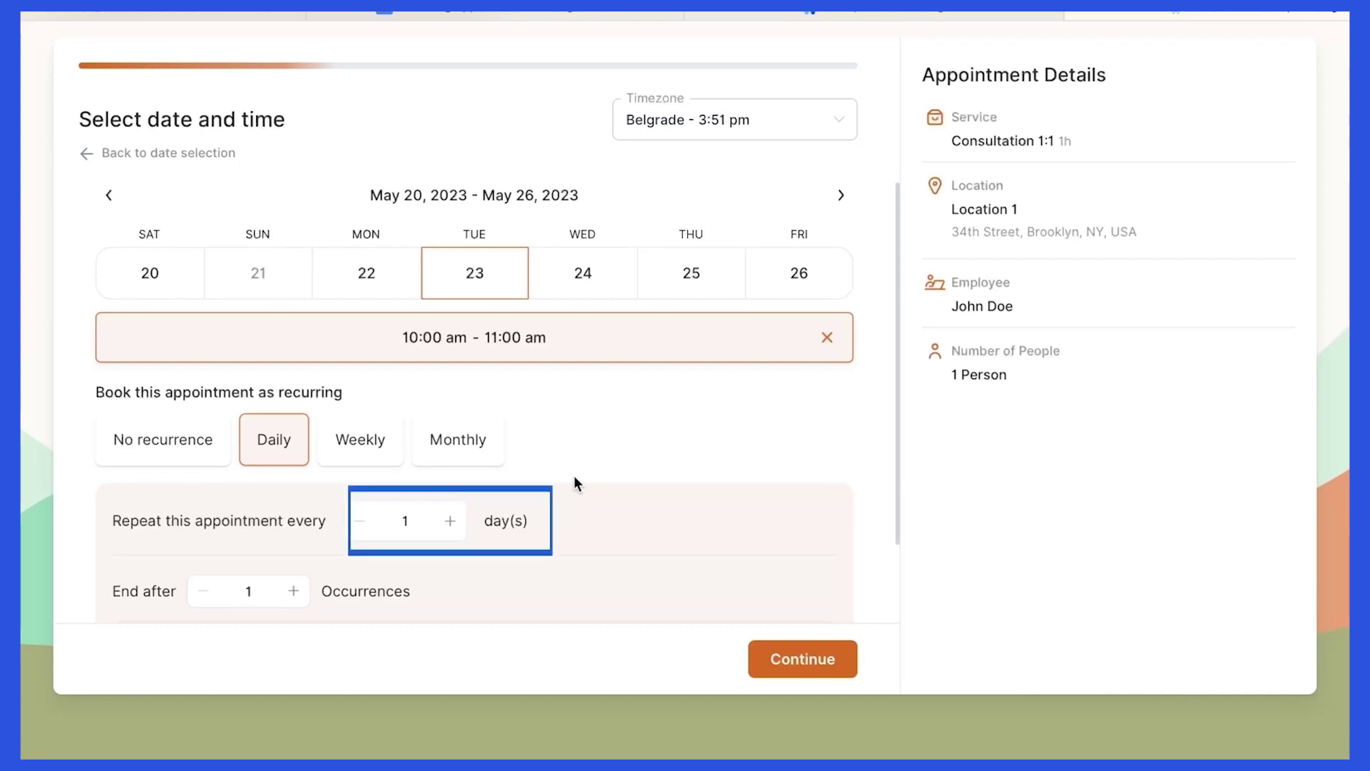
click(449, 522)
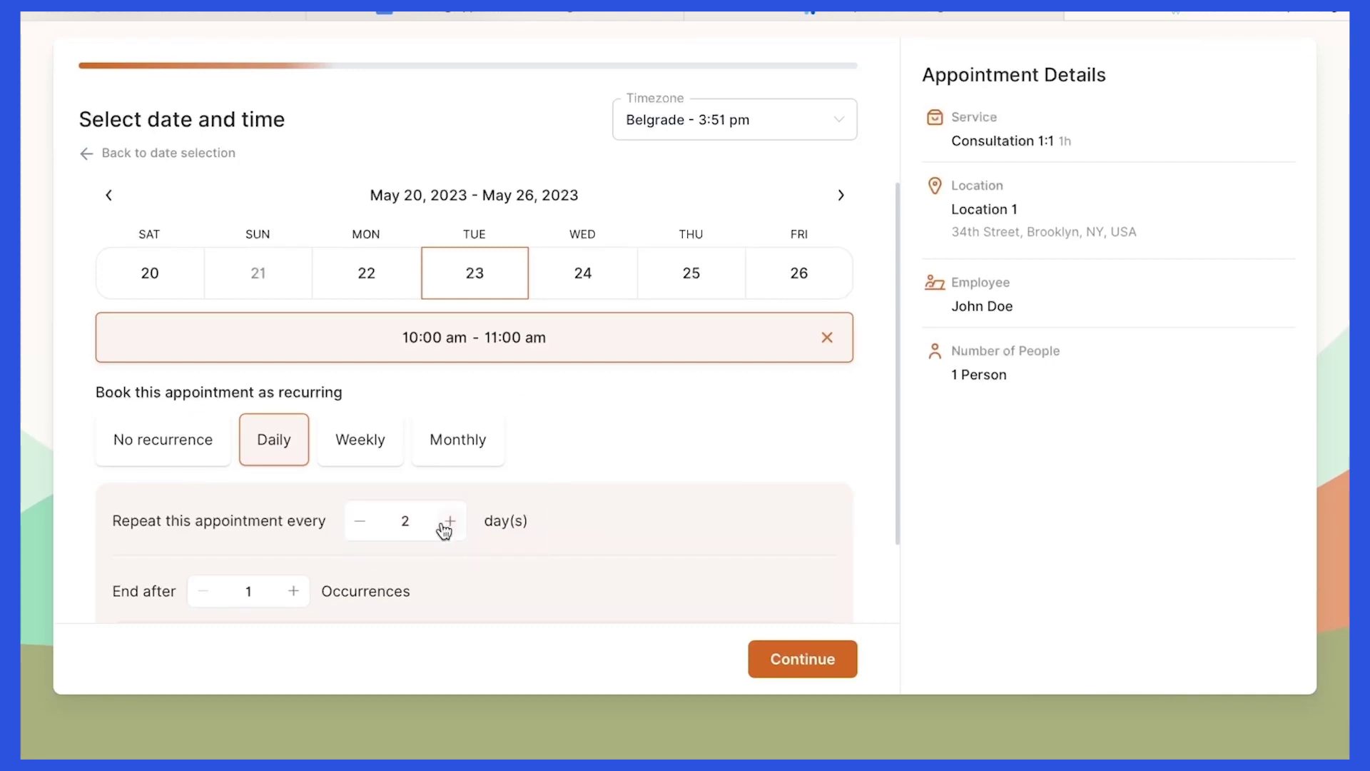
click(447, 523)
Step: End the daily recurrence after 4 occurrences, then switch the repeat to weekly
click(304, 592)
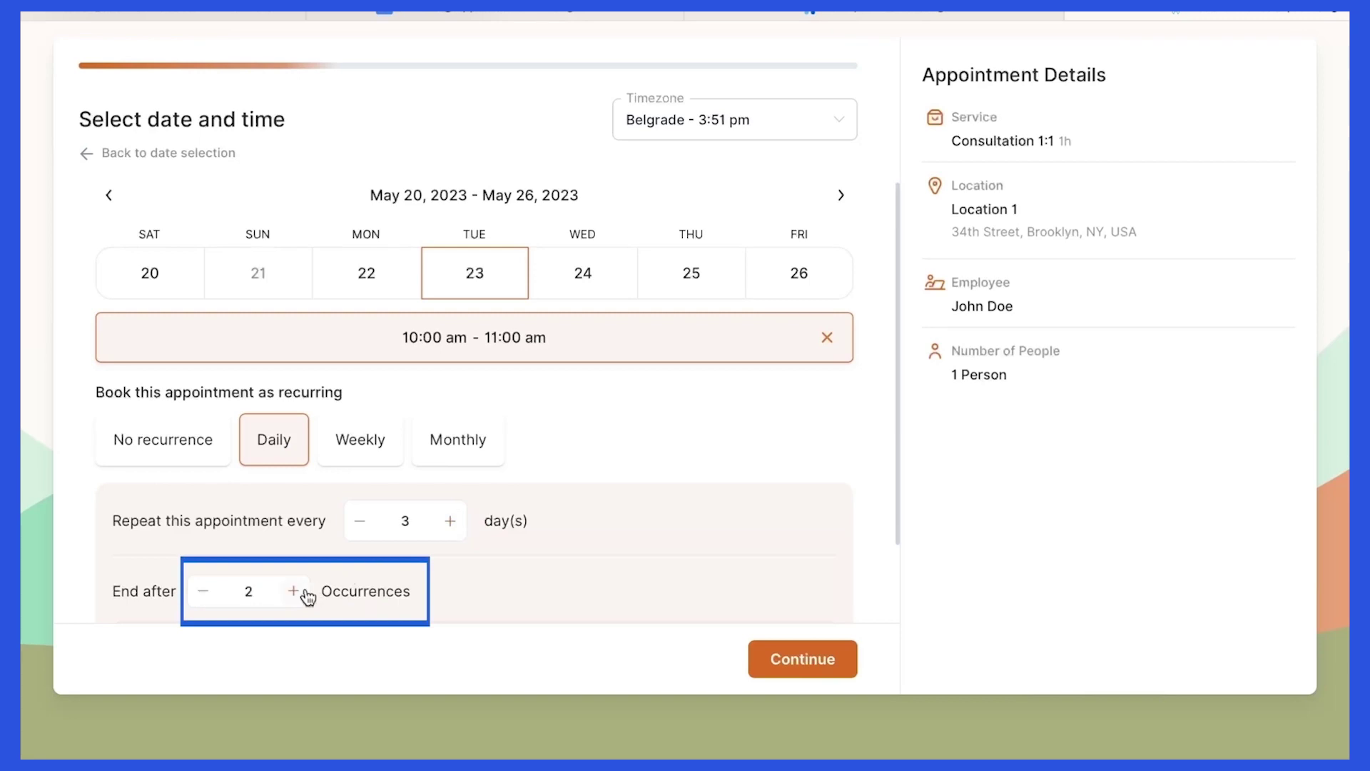
click(305, 592)
click(305, 592)
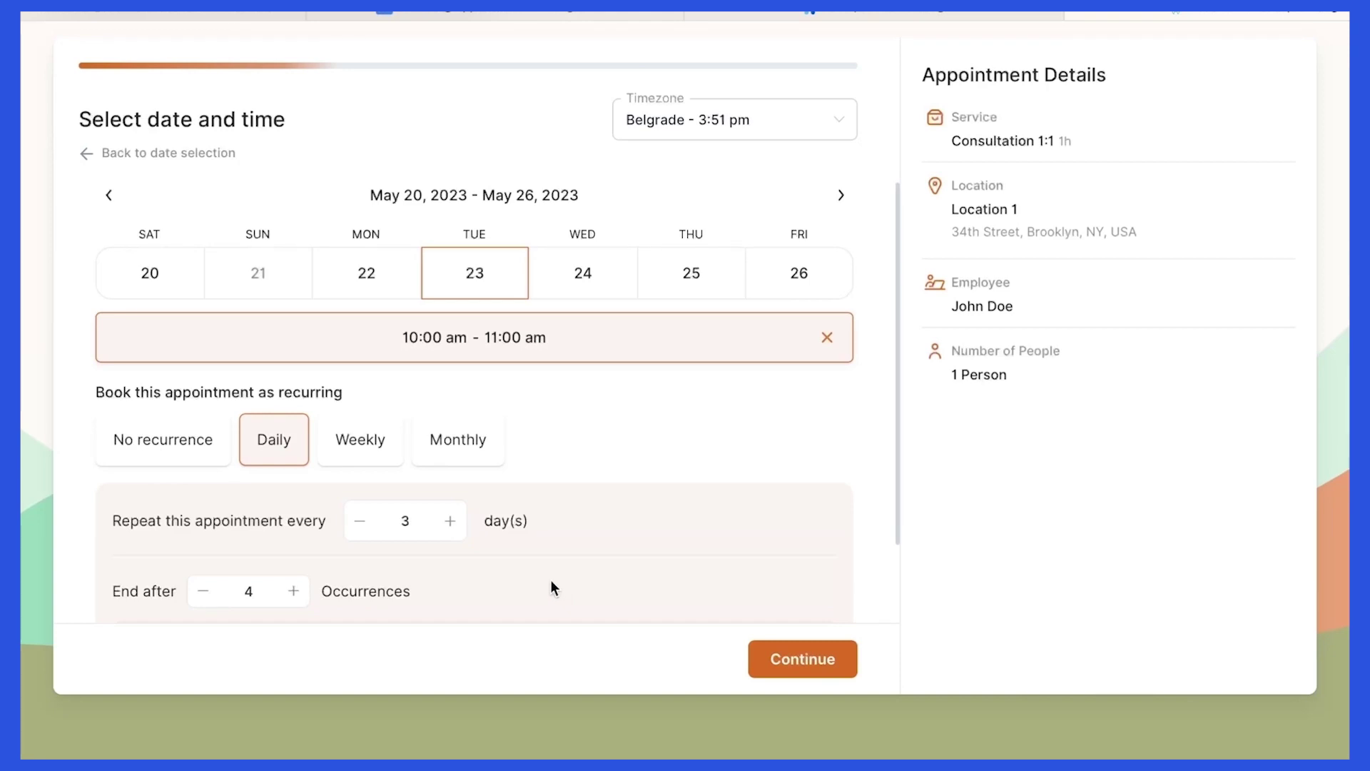
click(389, 454)
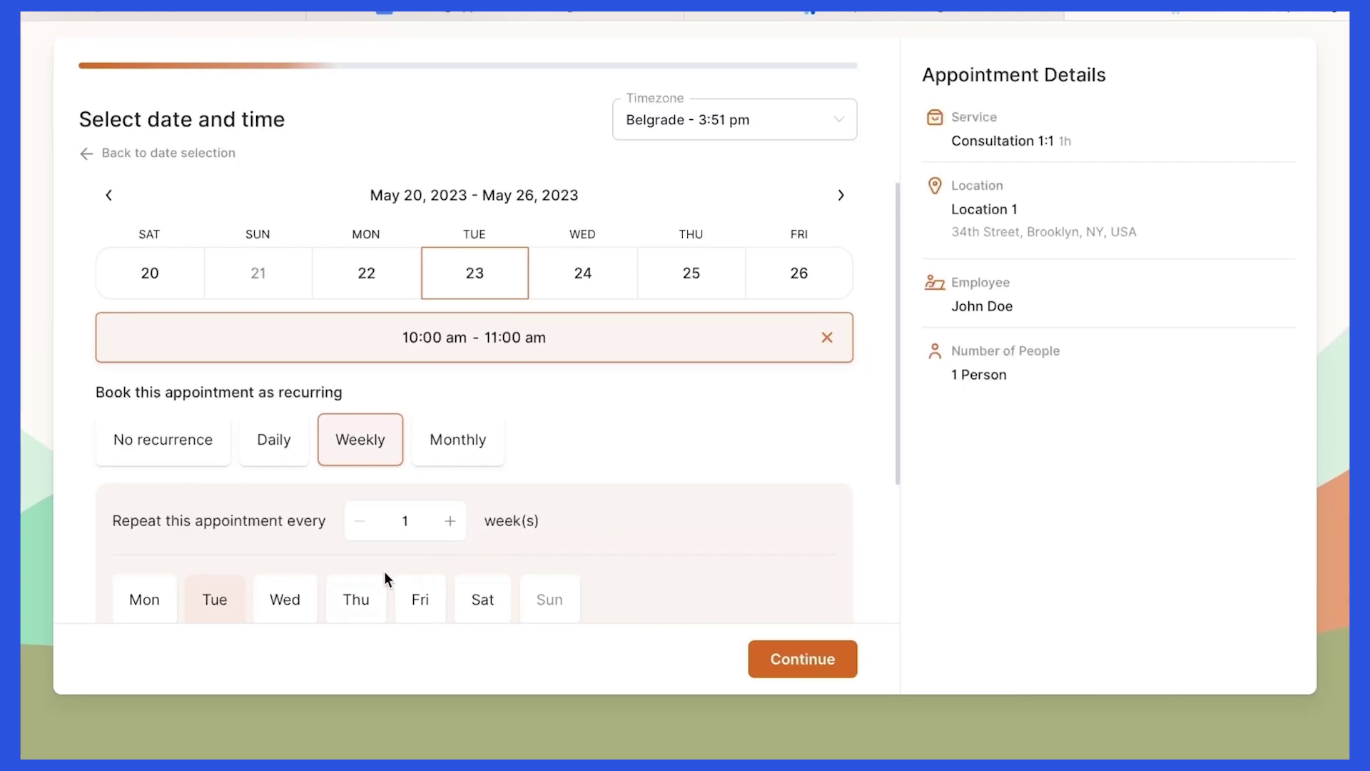
Step: Adjust the weekly repeat days: toggle Wednesday on and off, add Thursday, remove Tuesday
click(291, 606)
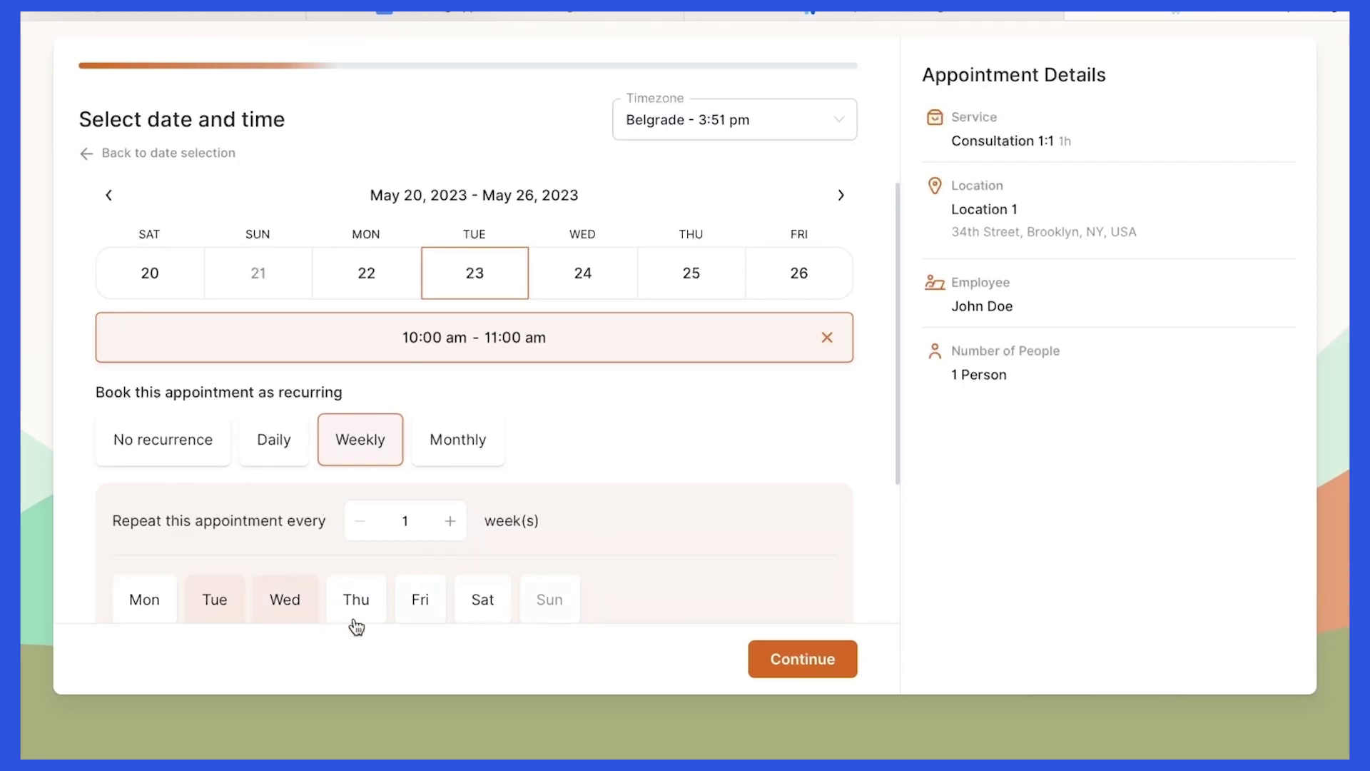
click(356, 600)
click(284, 603)
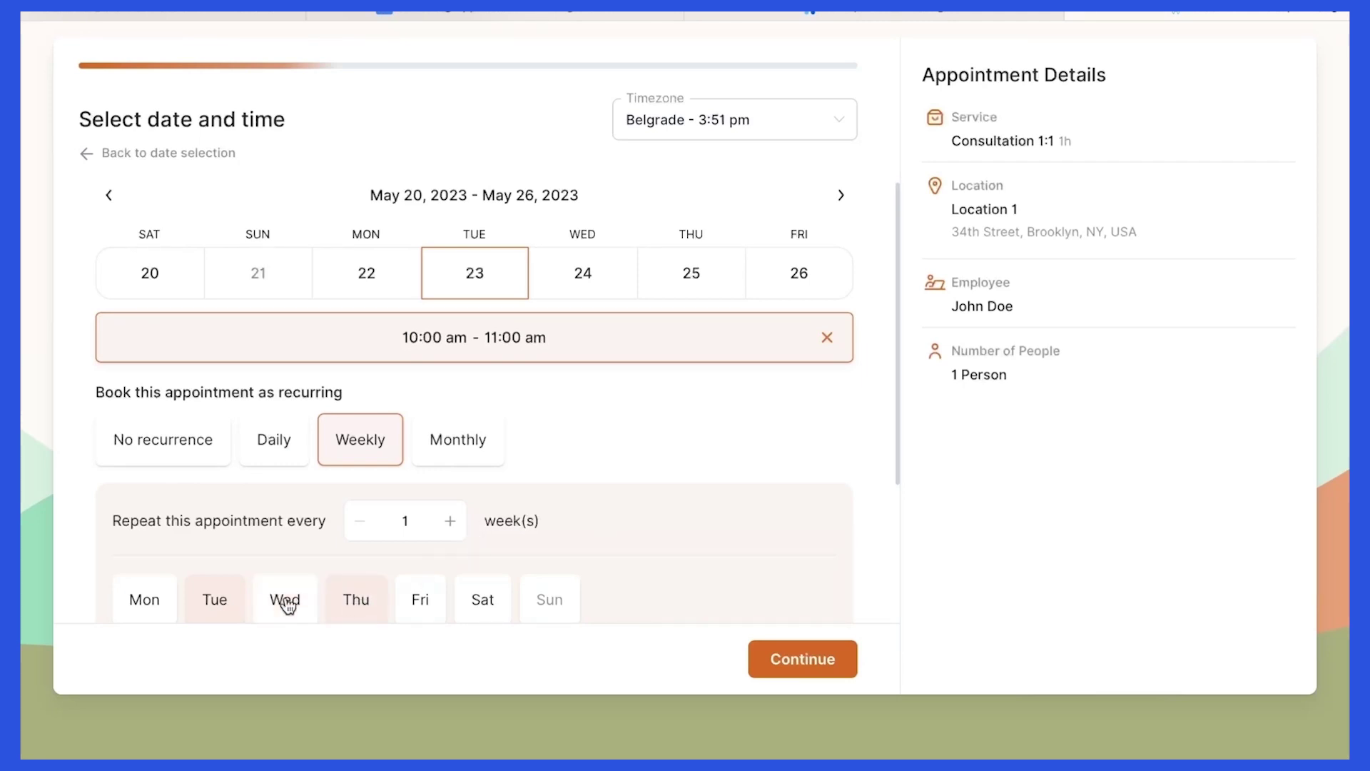
click(239, 605)
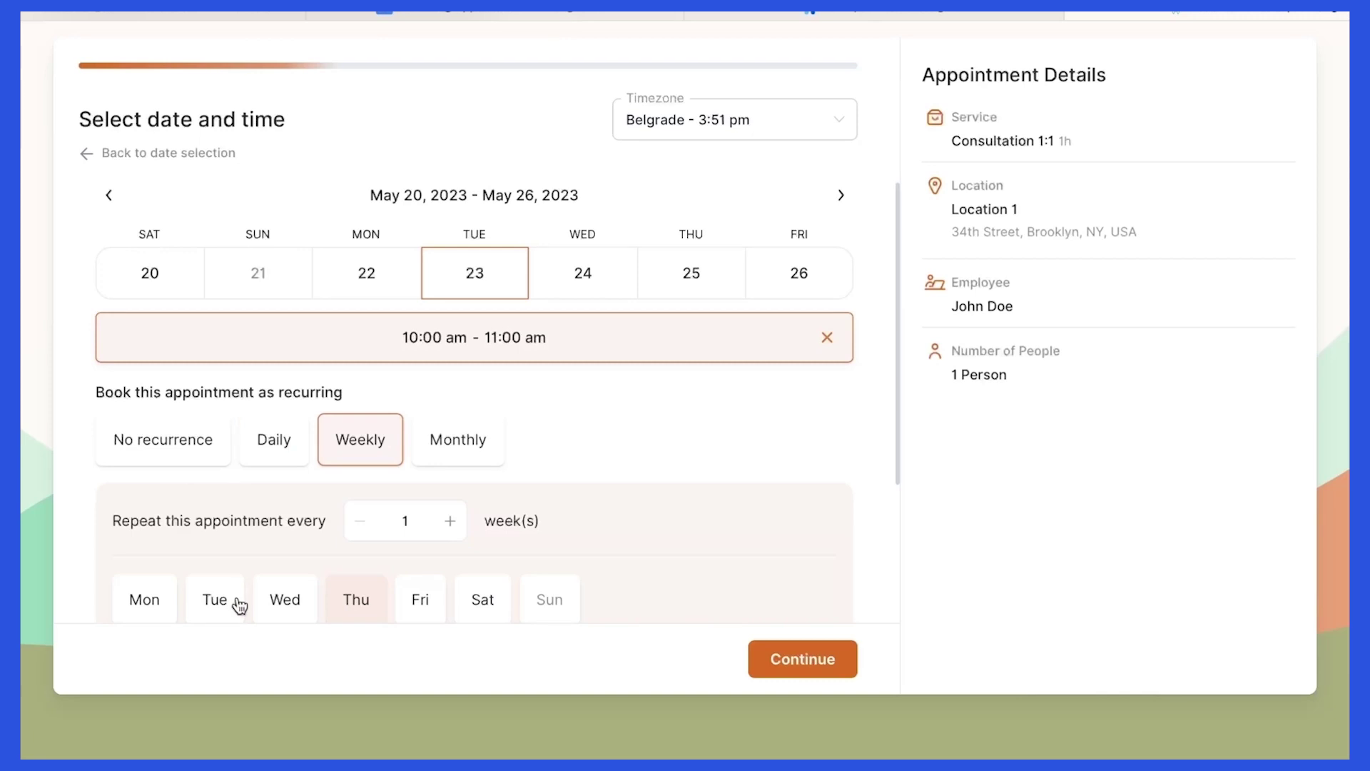
Step: Try a monthly repeat on every fourth Tuesday, then set the booking to no recurrence
click(494, 441)
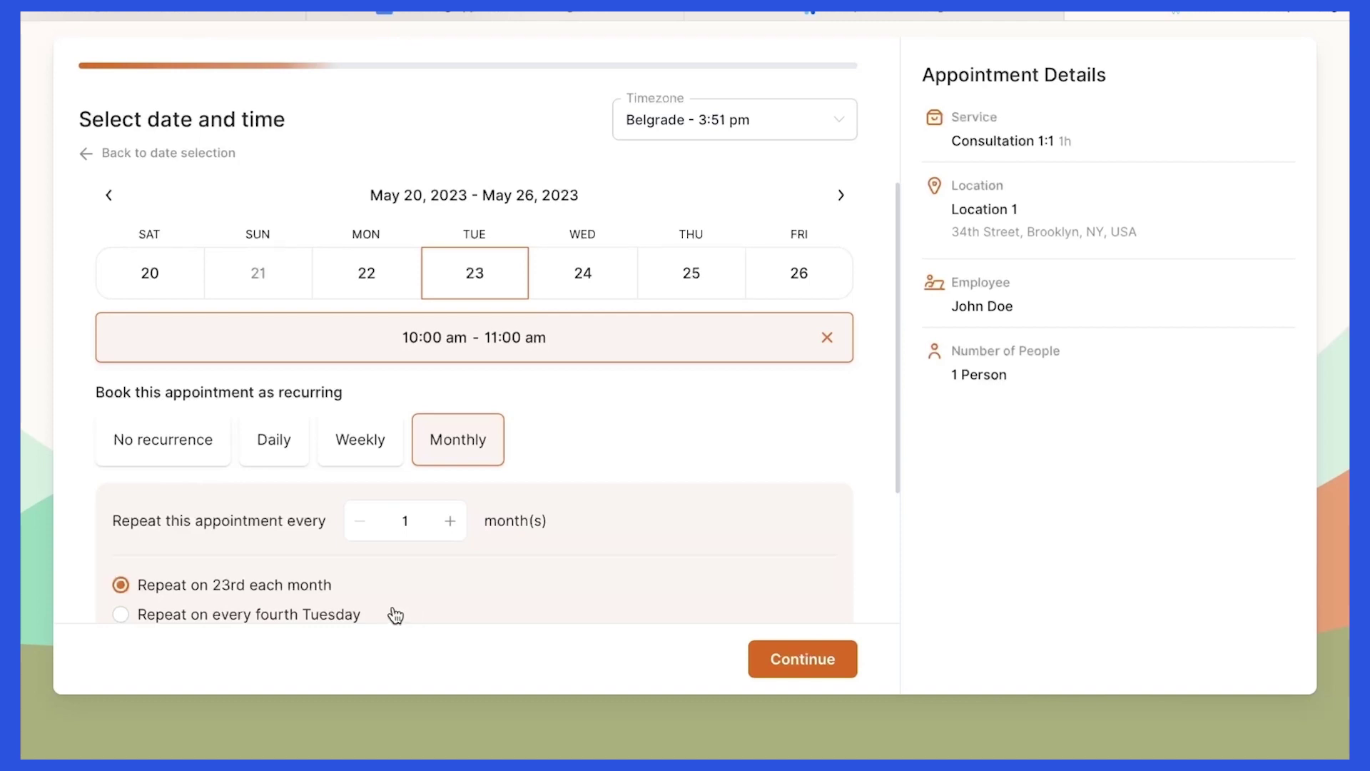
click(357, 619)
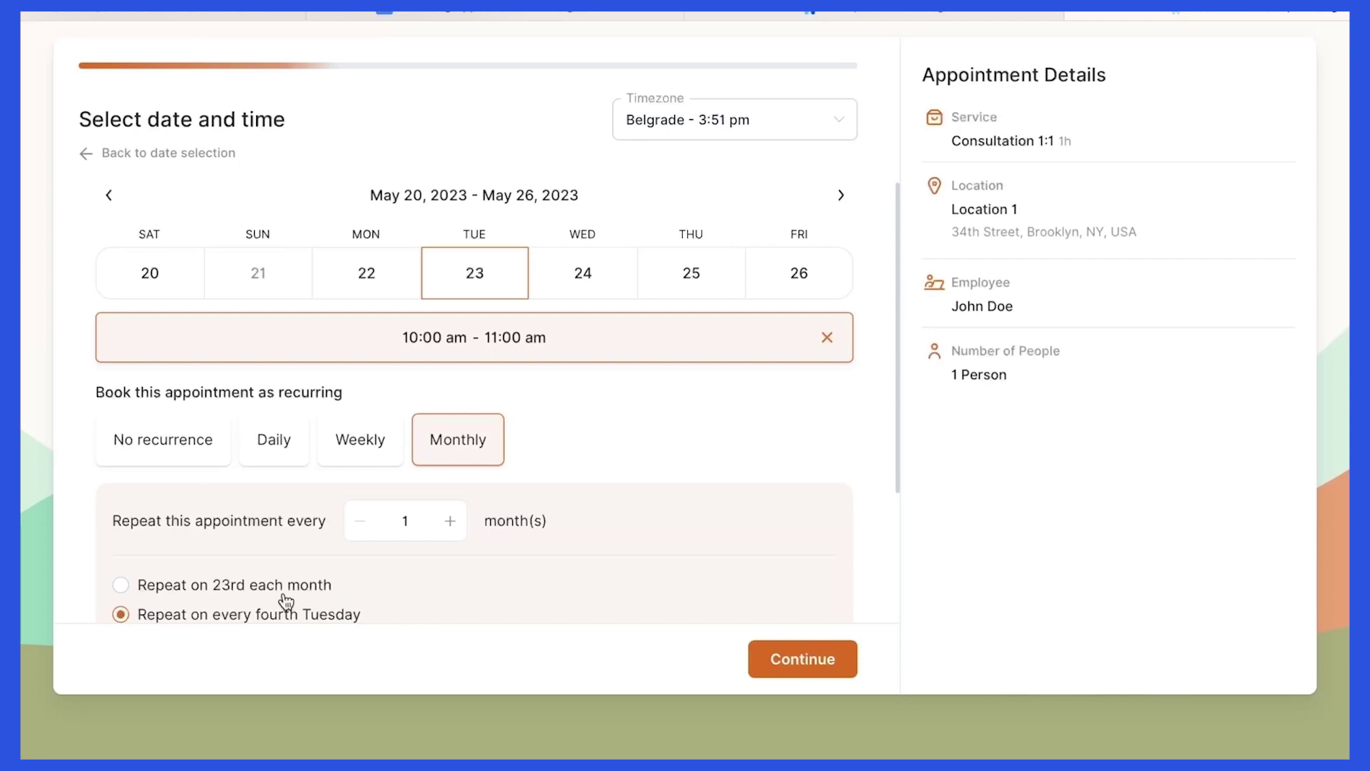
click(197, 470)
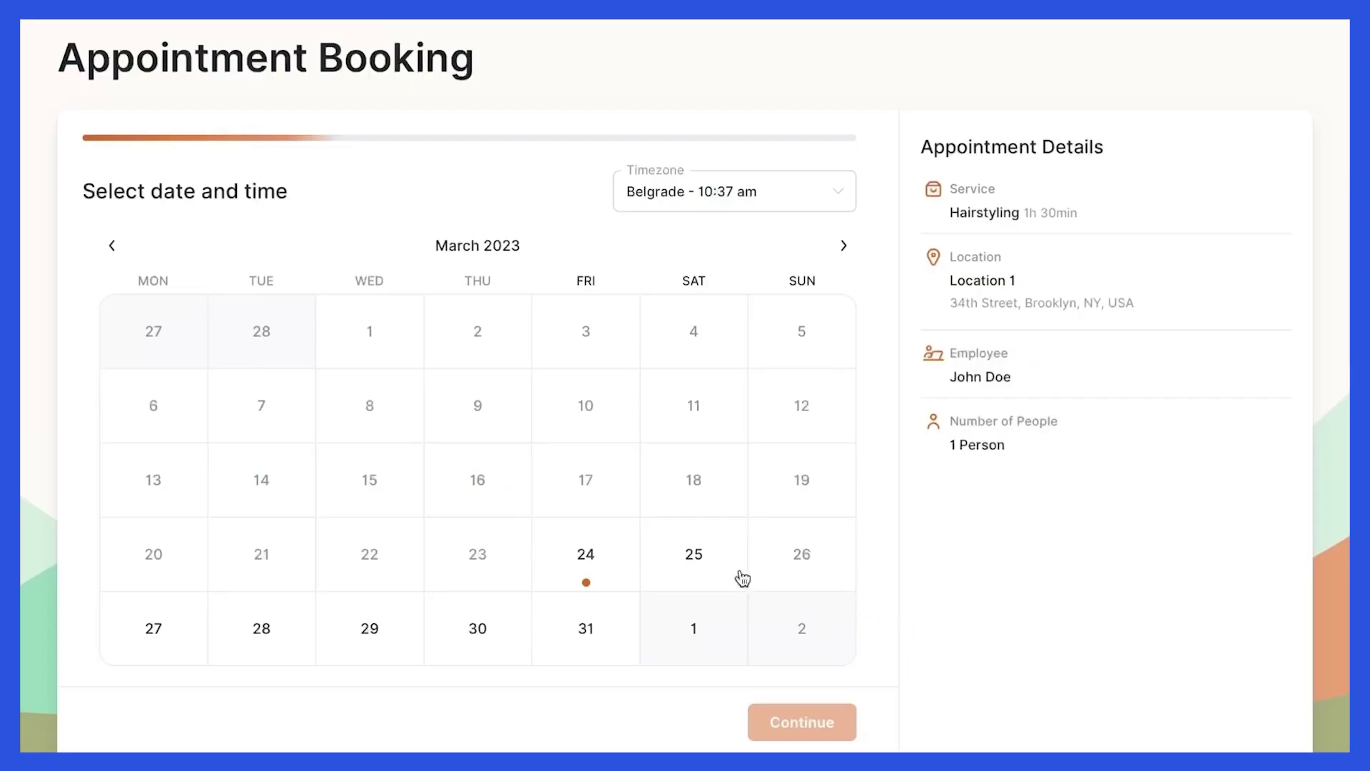
Step: Book the Hairstyling 12:00–1:30 pm slot on March 25 with a weekly repeat
click(697, 554)
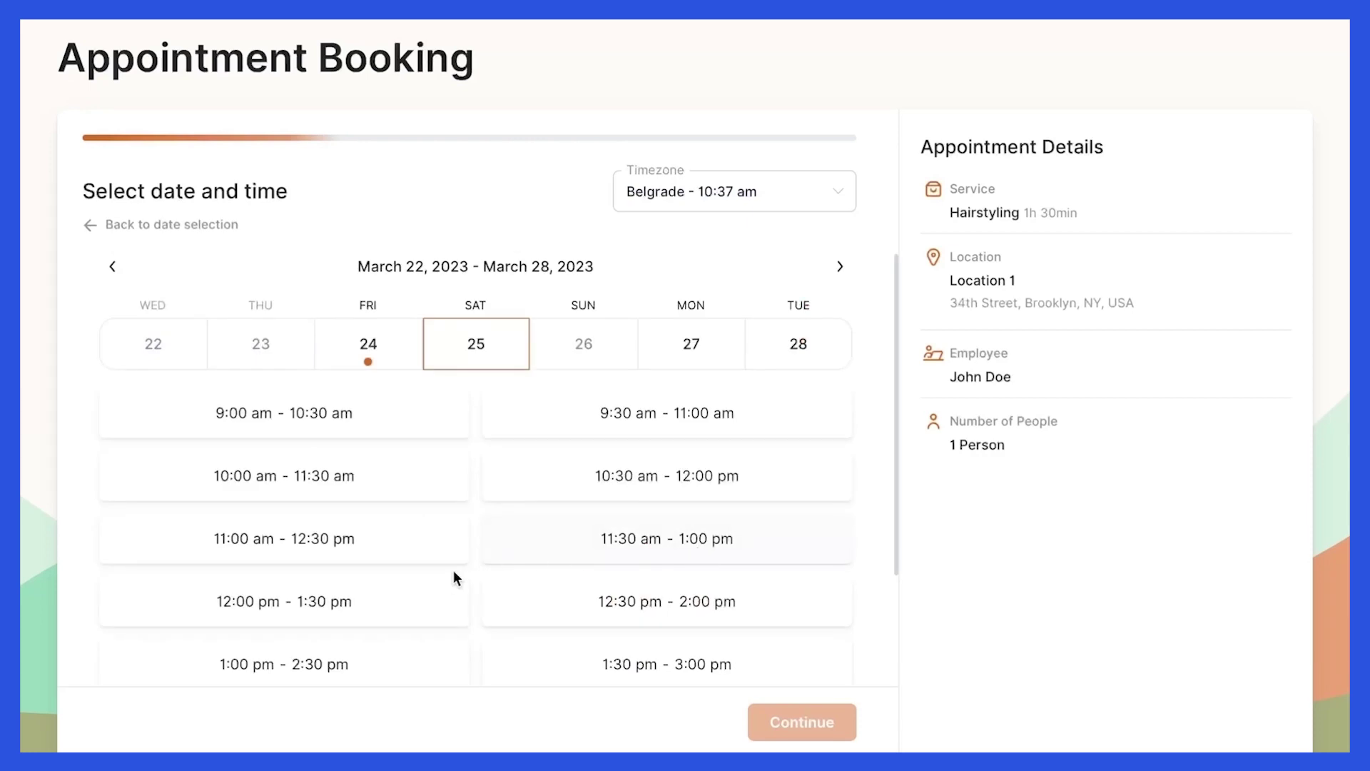
click(435, 598)
scroll(435, 598, down, 3)
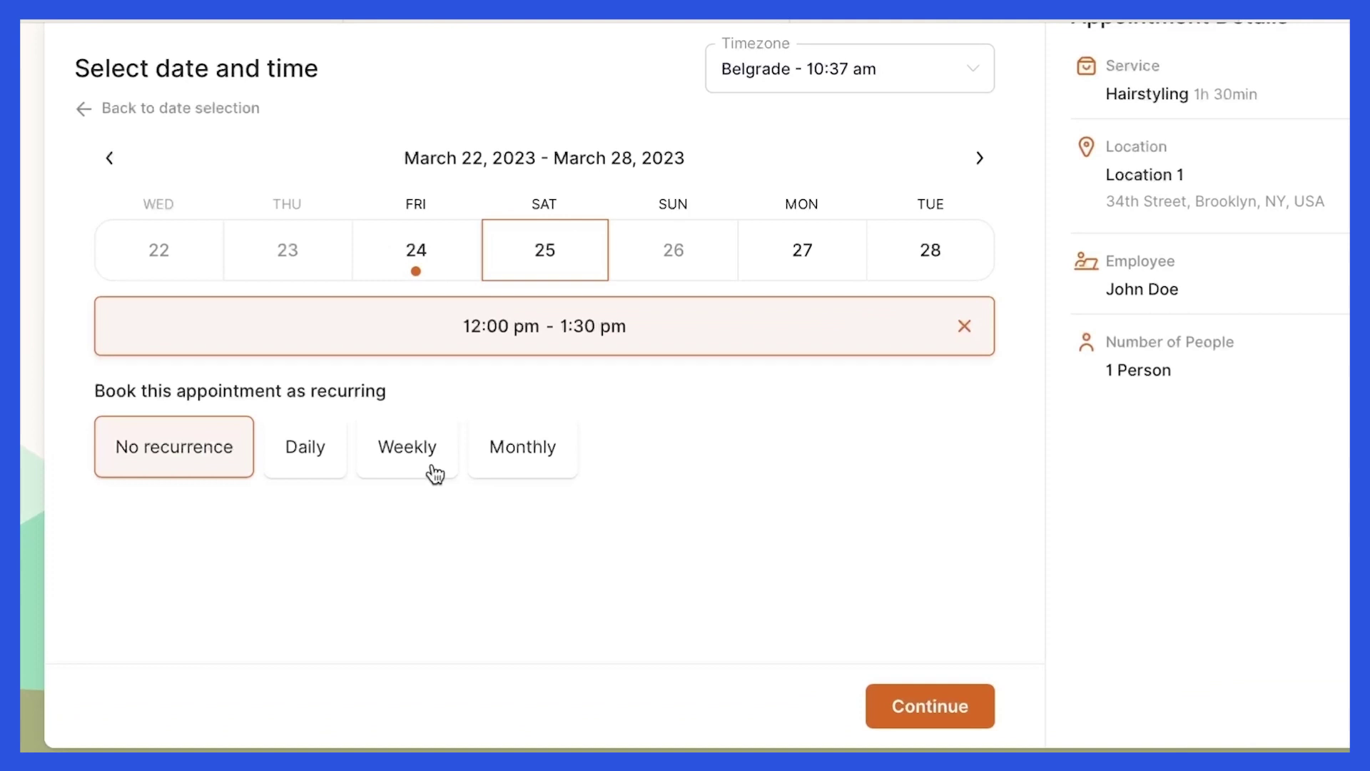
click(427, 477)
Step: End the weekly recurrence after 8 occurrences and continue to the appointments list
scroll(894, 606, down, 1)
scroll(893, 606, down, 3)
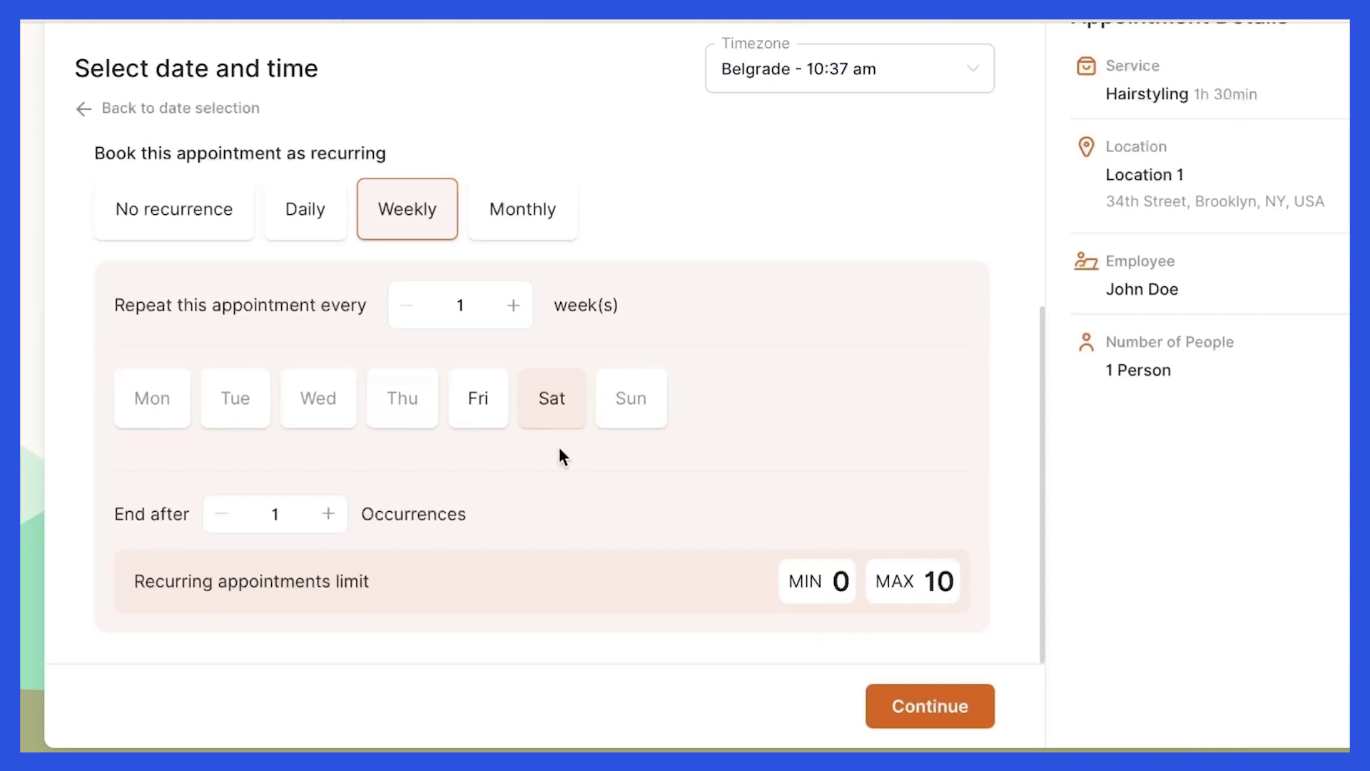
double_click(298, 510)
text(8)
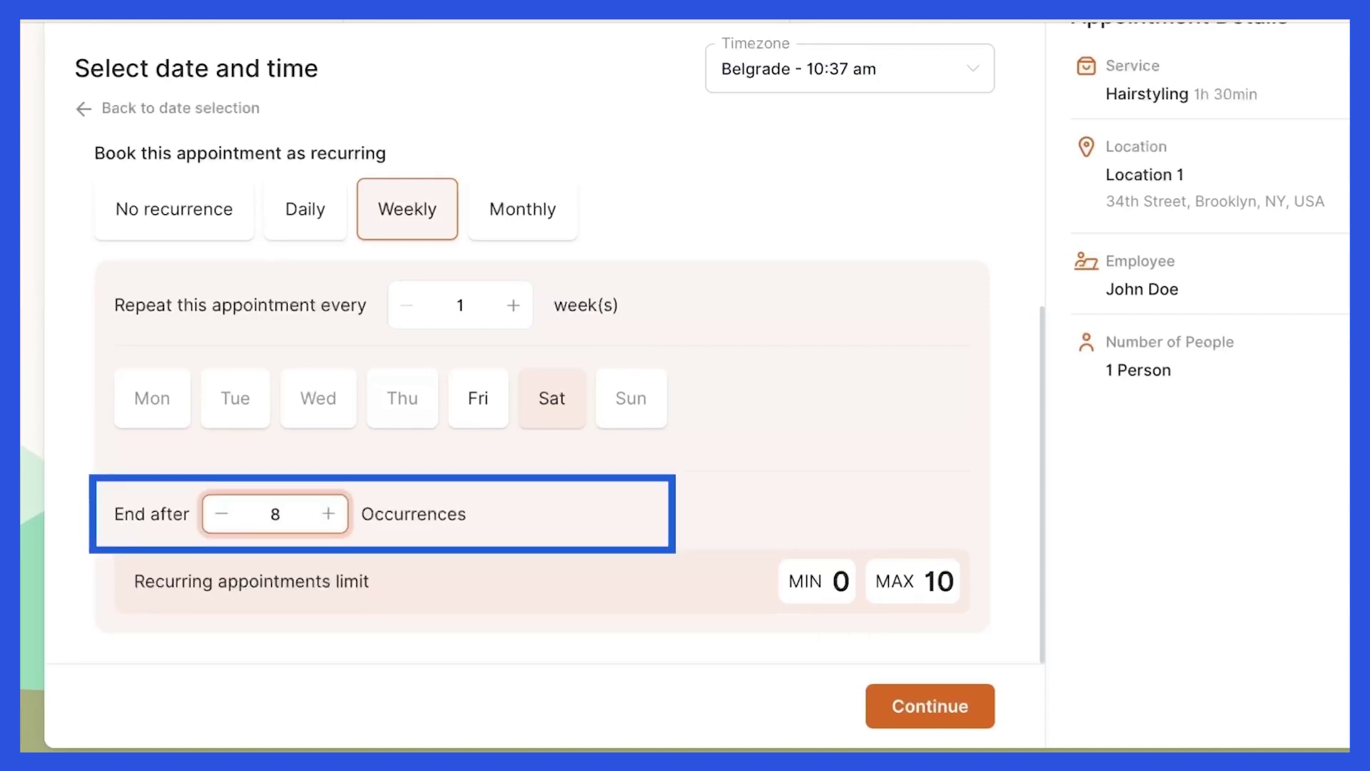
click(627, 484)
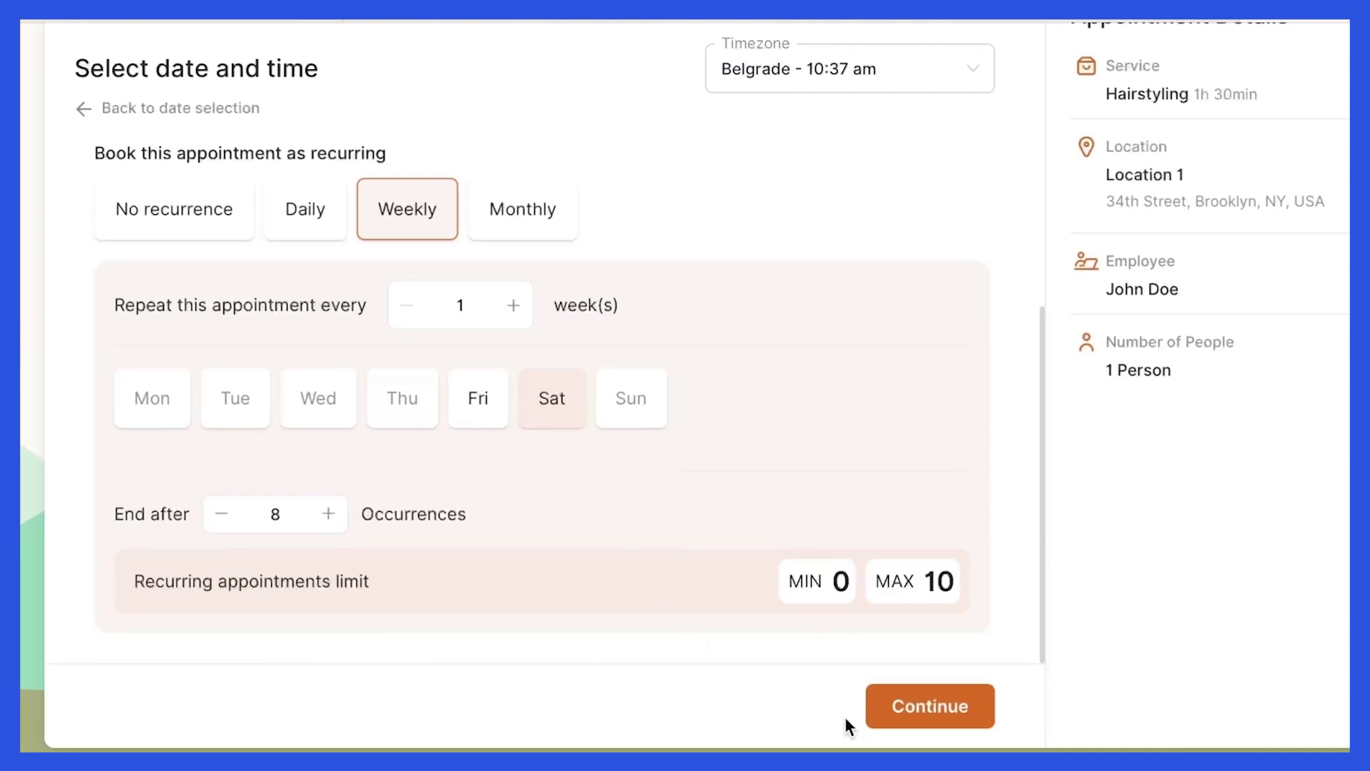
click(914, 725)
scroll(827, 611, down, 1)
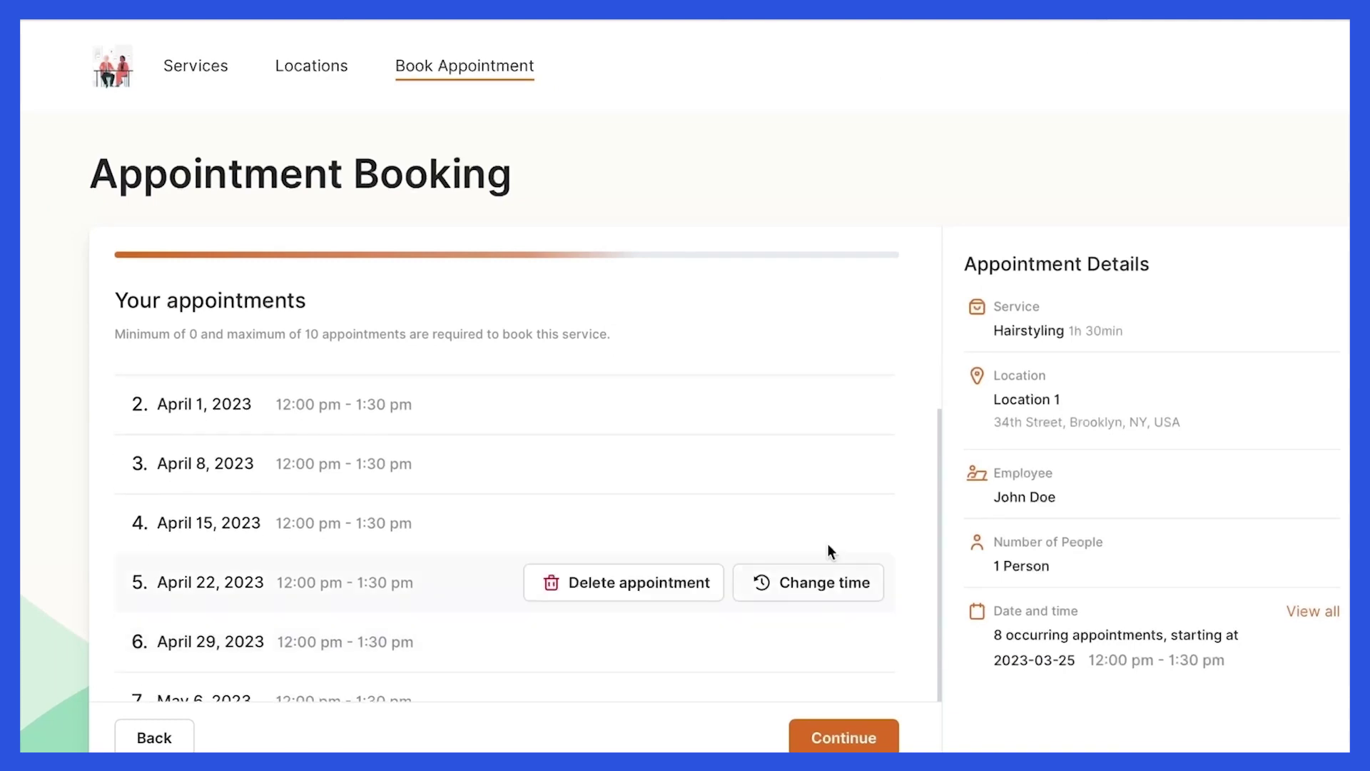
Step: Move the conflicting April 8 appointment to 1:30–3:00 pm and confirm it
scroll(855, 282, down, 2)
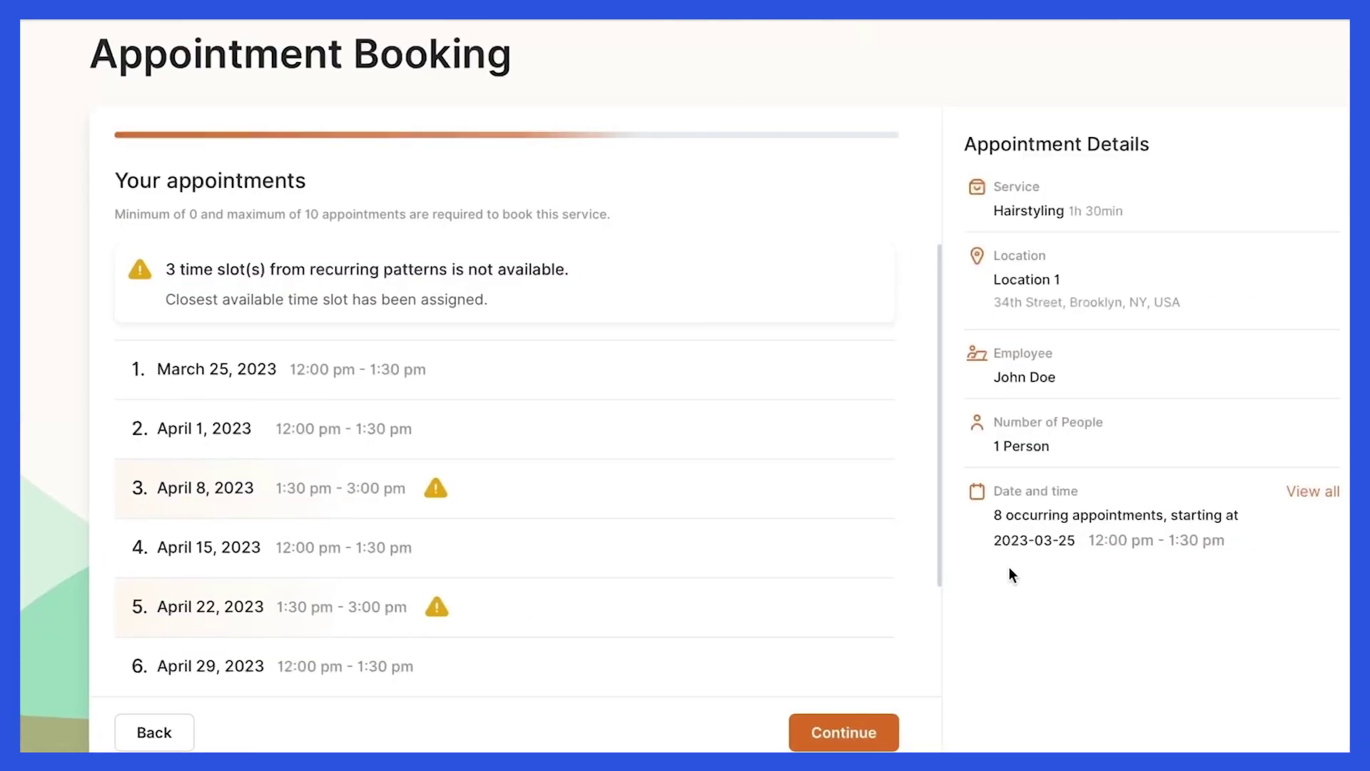
mouse_move(856, 511)
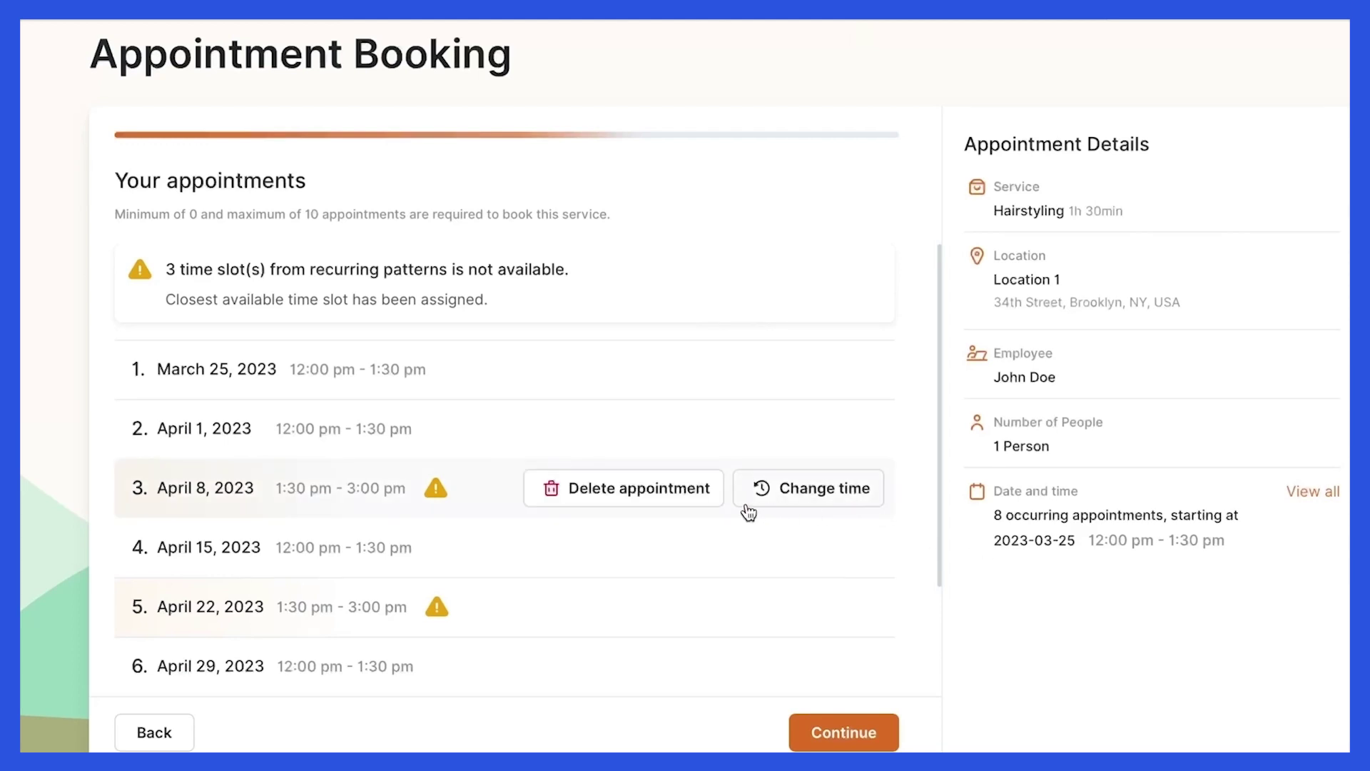
click(790, 501)
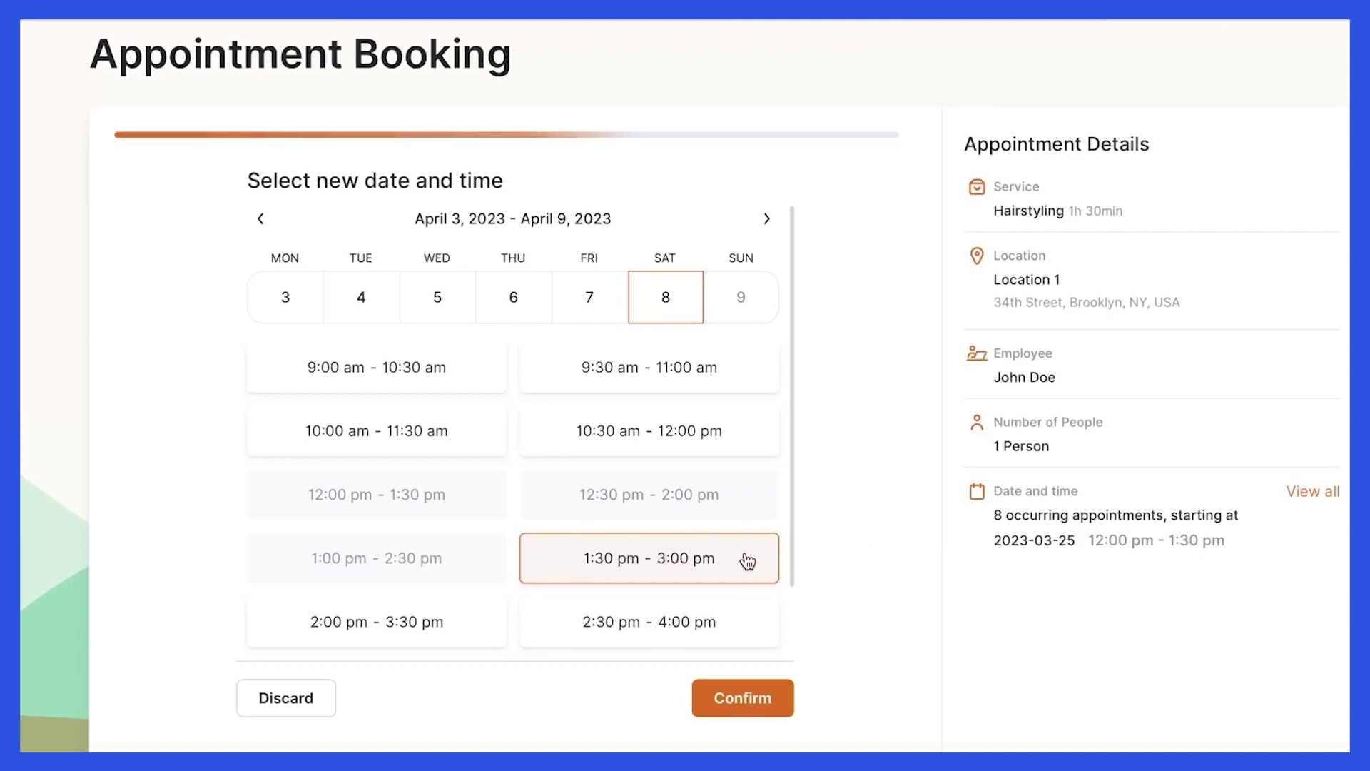
click(755, 702)
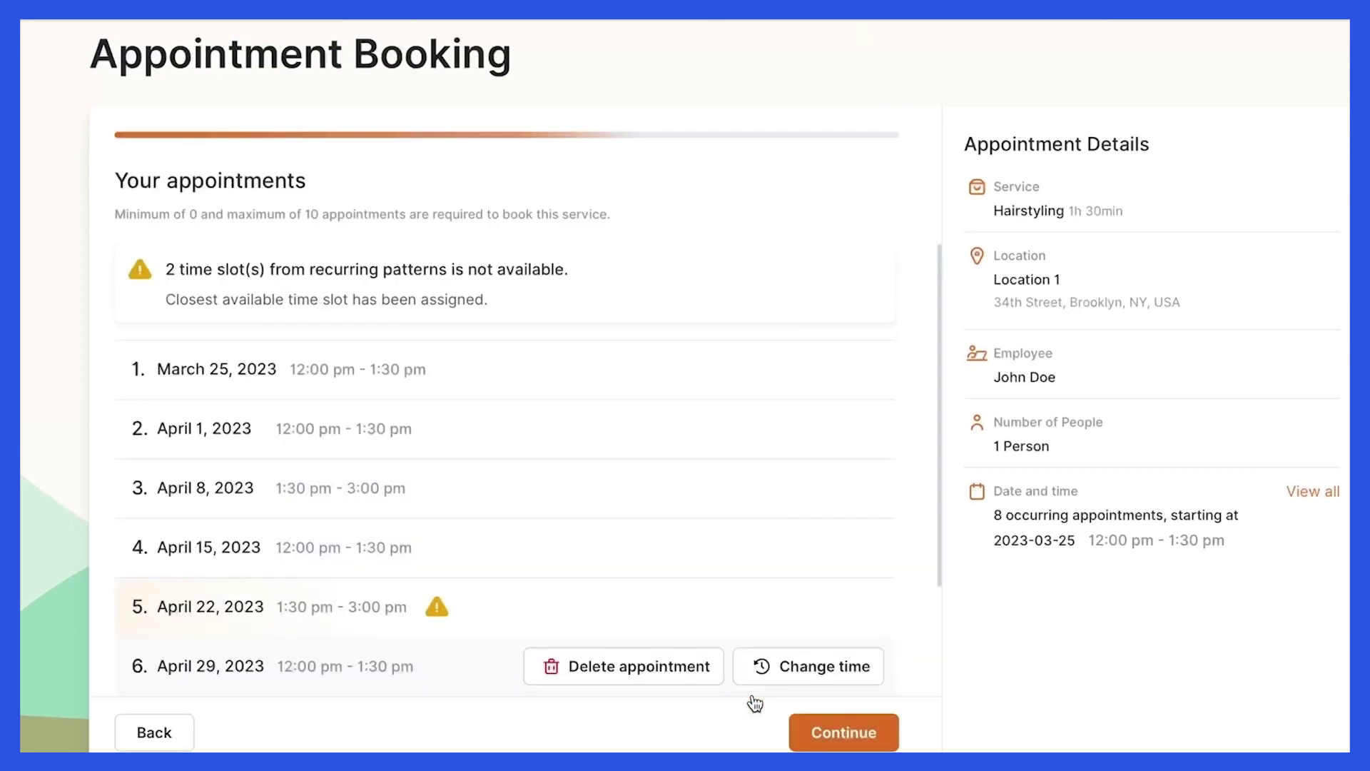